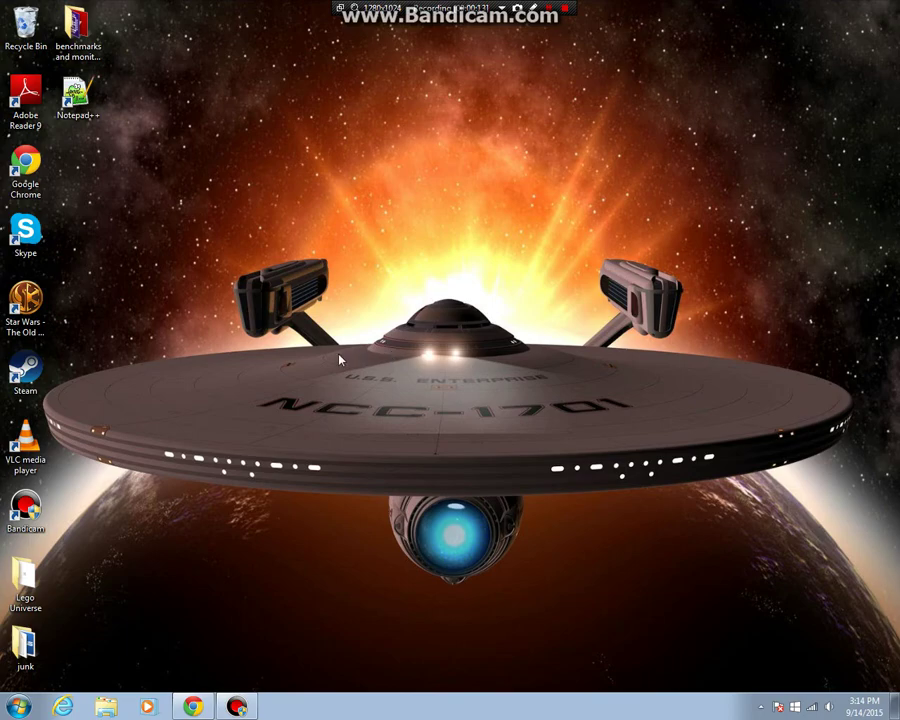
Bring the LUNIServer download page back up and highlight the download part of its address
click(191, 705)
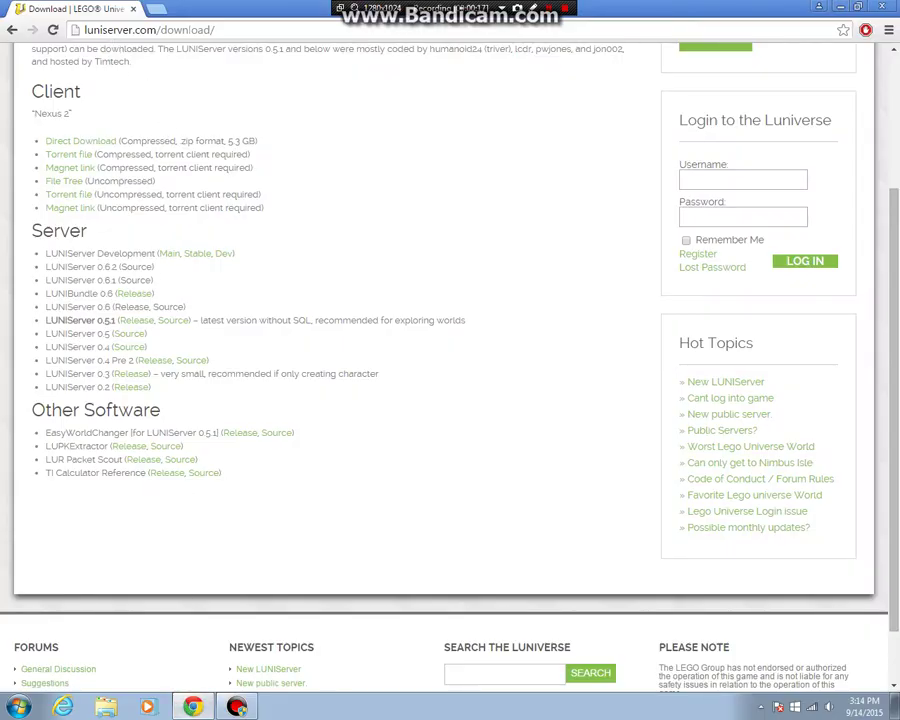
drag(215, 30, 161, 30)
click(357, 115)
Highlight the Other Software heading and the EasyWorldChanger [for LUNIServer 0.5.1] listing
scroll(250, 205, up, 3)
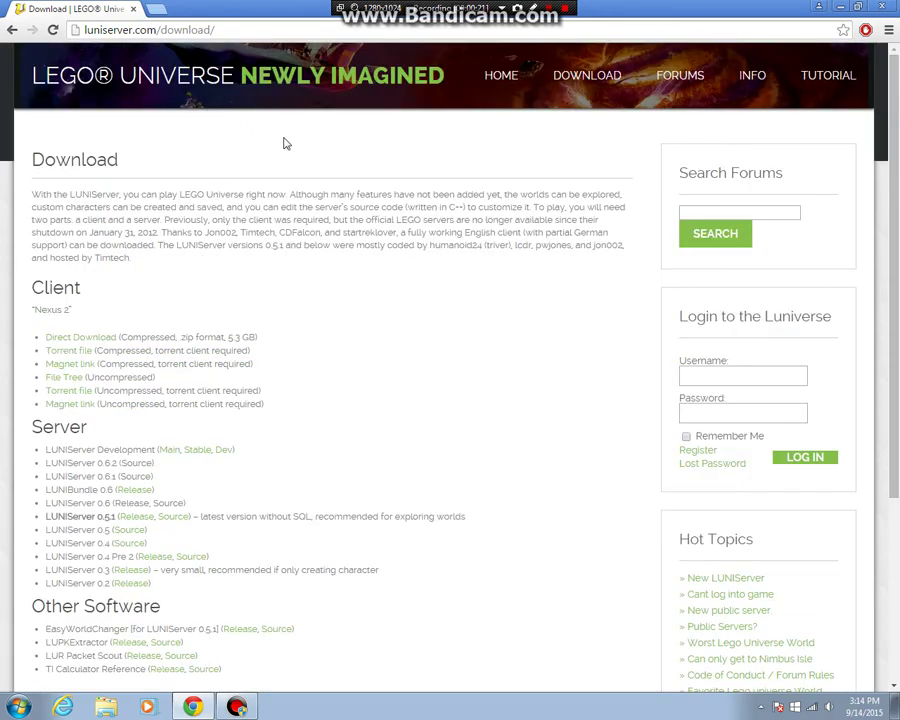
scroll(284, 144, down, 4)
drag(32, 340, 160, 340)
drag(45, 362, 217, 362)
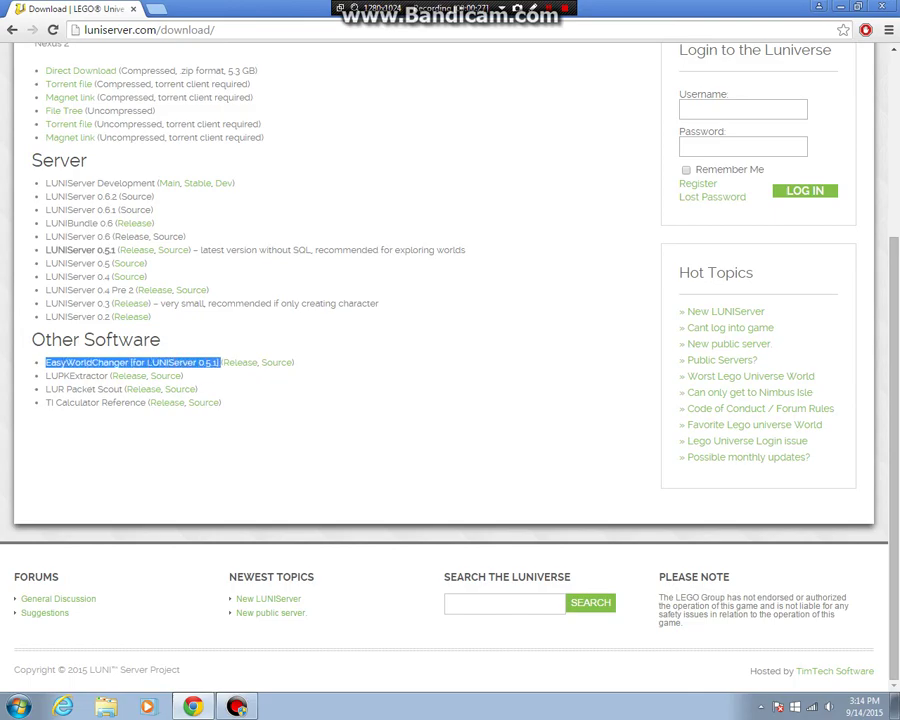
click(379, 429)
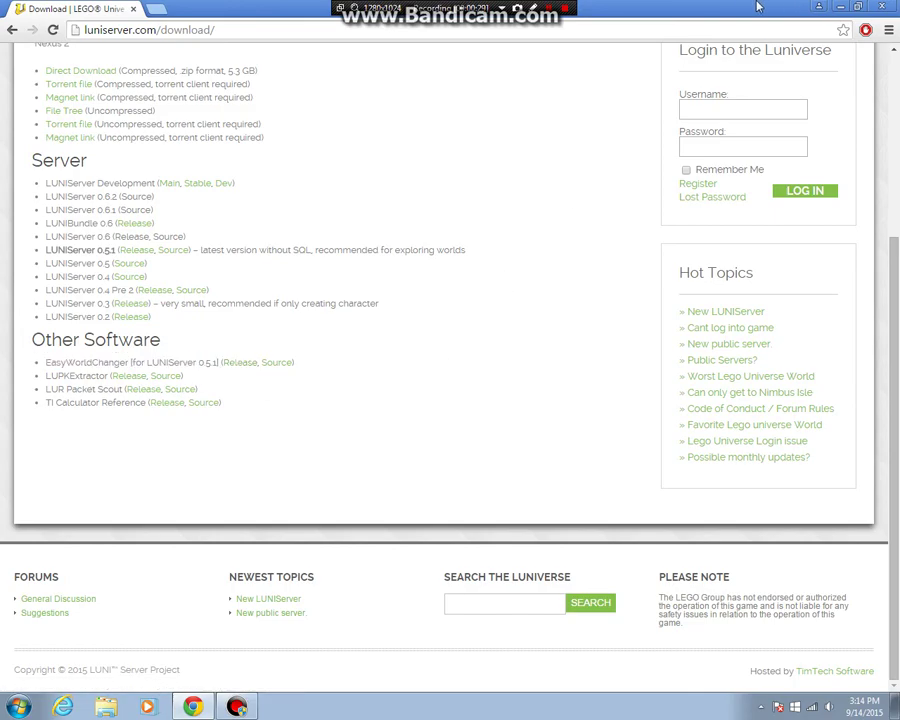
Dock the download page on the right half of the screen and open the Lego Universe desktop folder
click(843, 9)
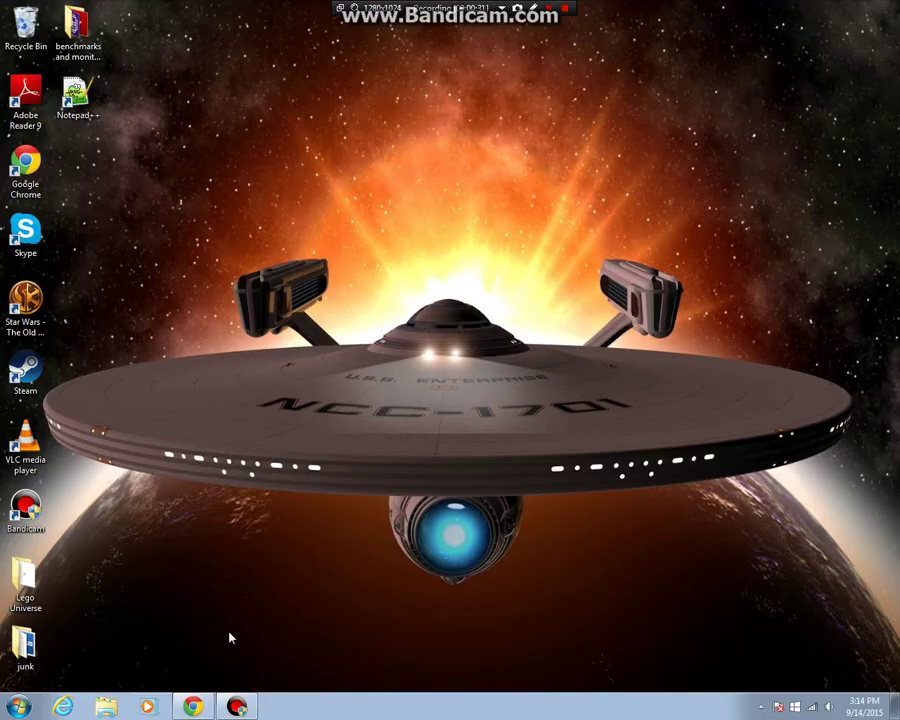
click(192, 707)
drag(618, 8, 897, 12)
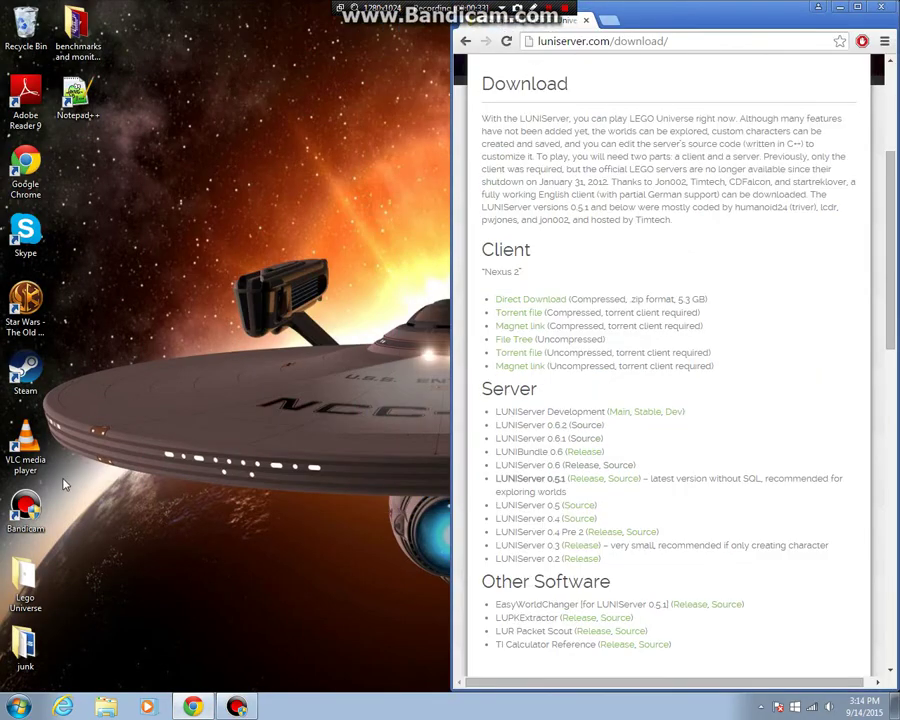
drag(25, 580, 190, 376)
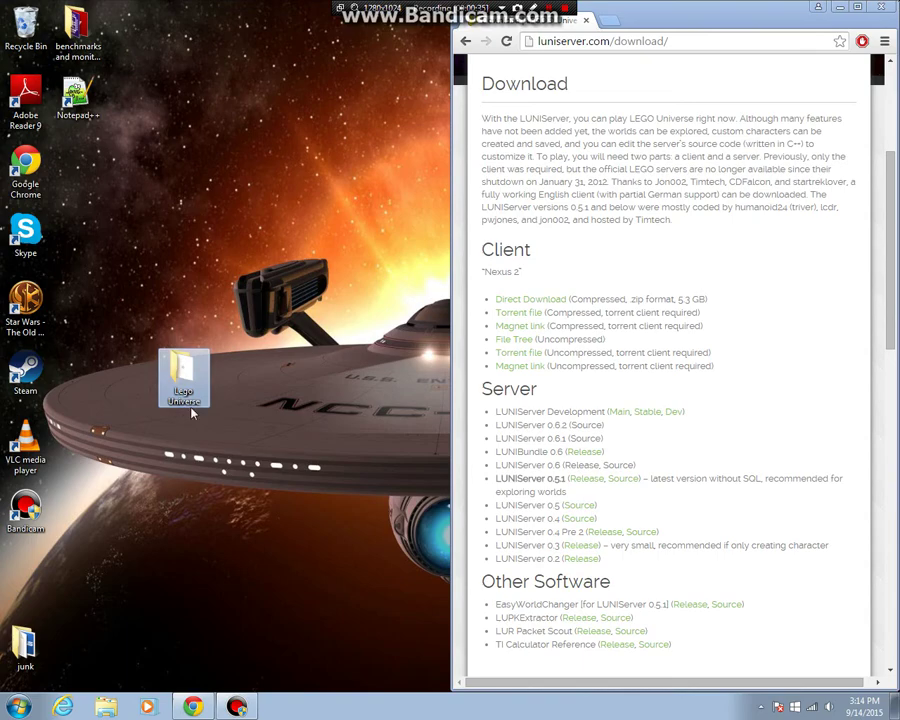
double_click(188, 376)
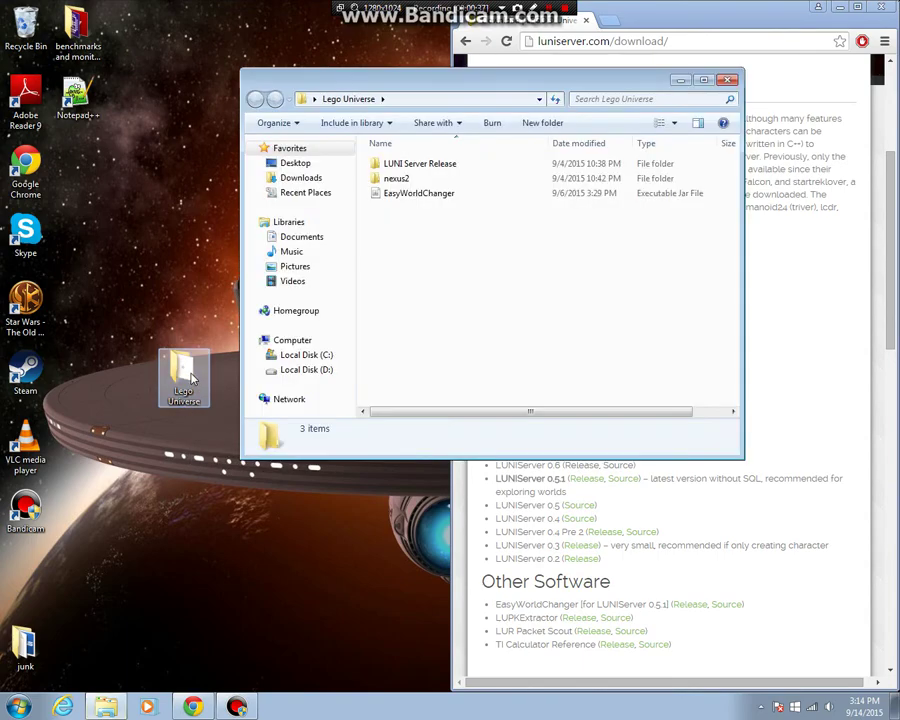
Run LUNI Server.exe from LUNI Server Release, allowing it past the security warning, then return to Lego Universe
double_click(395, 168)
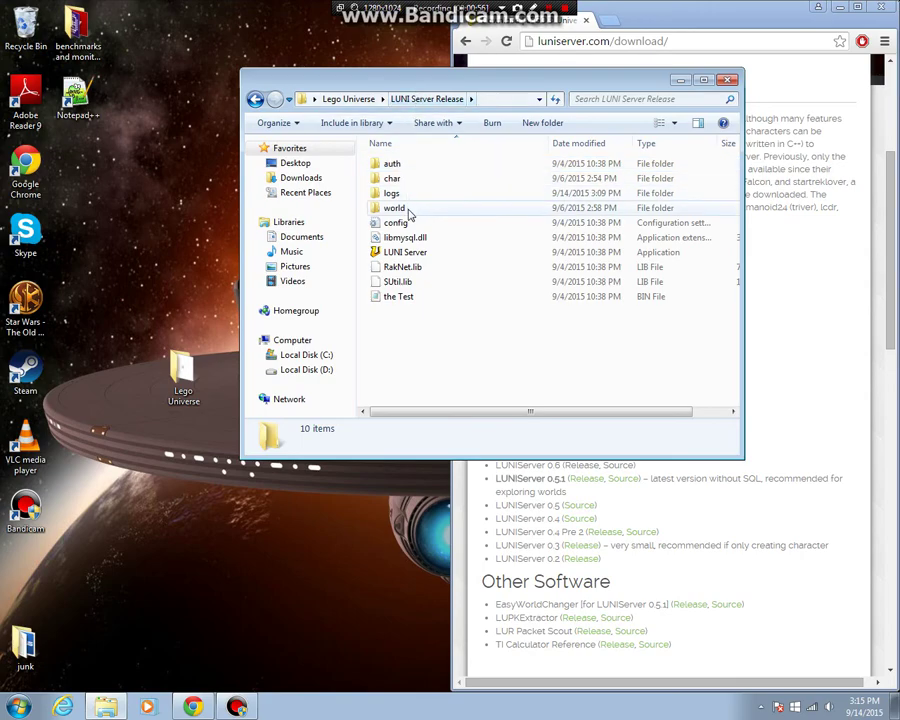
double_click(407, 258)
click(488, 364)
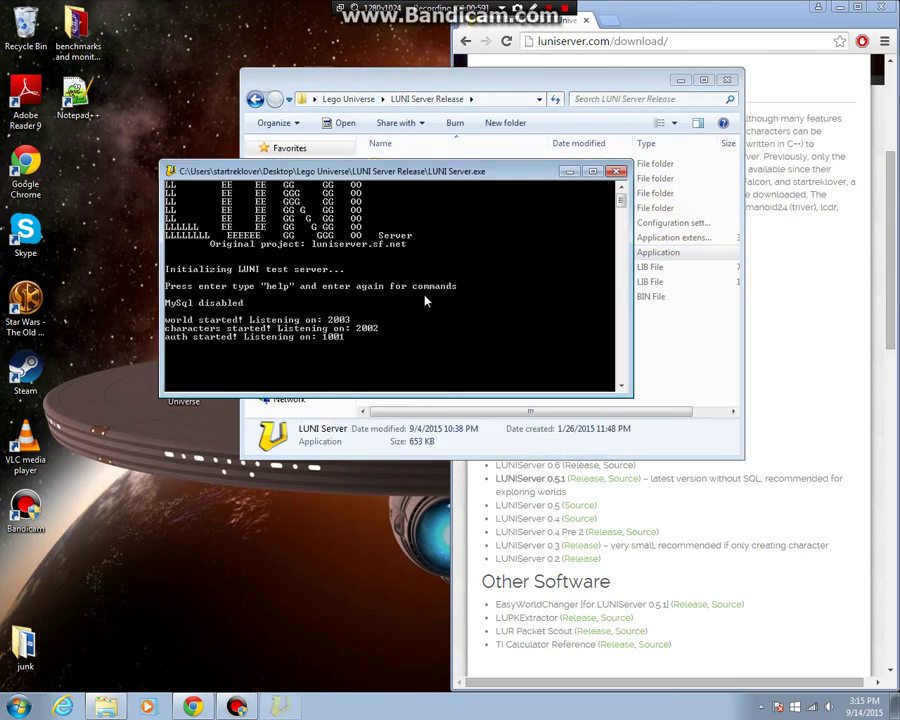
click(450, 88)
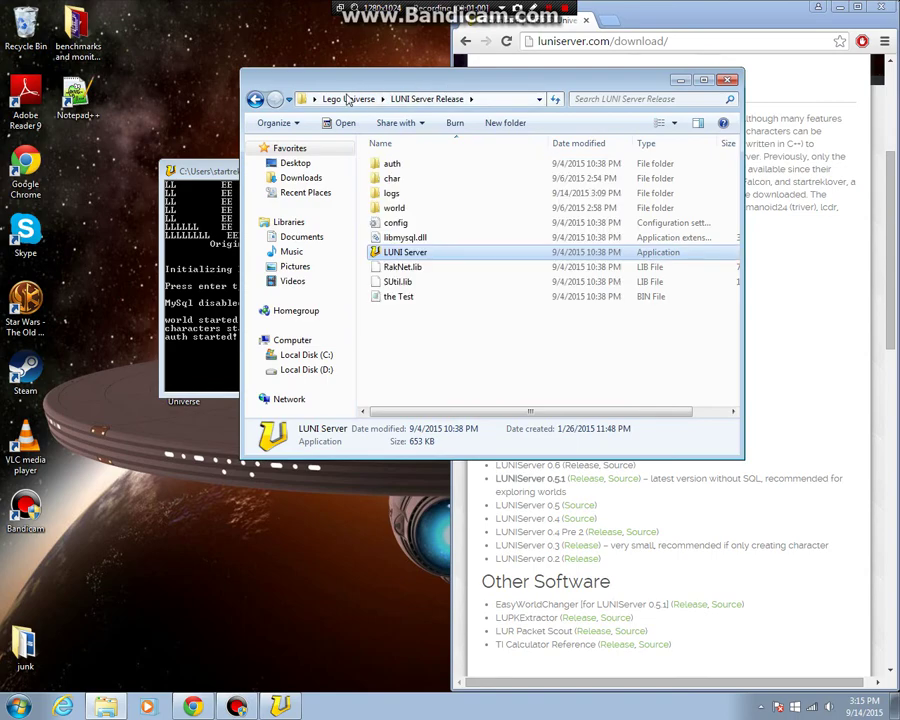
click(256, 101)
Launch the EasyWorldChanger jar and shift the LUNI Server console slightly left
click(410, 197)
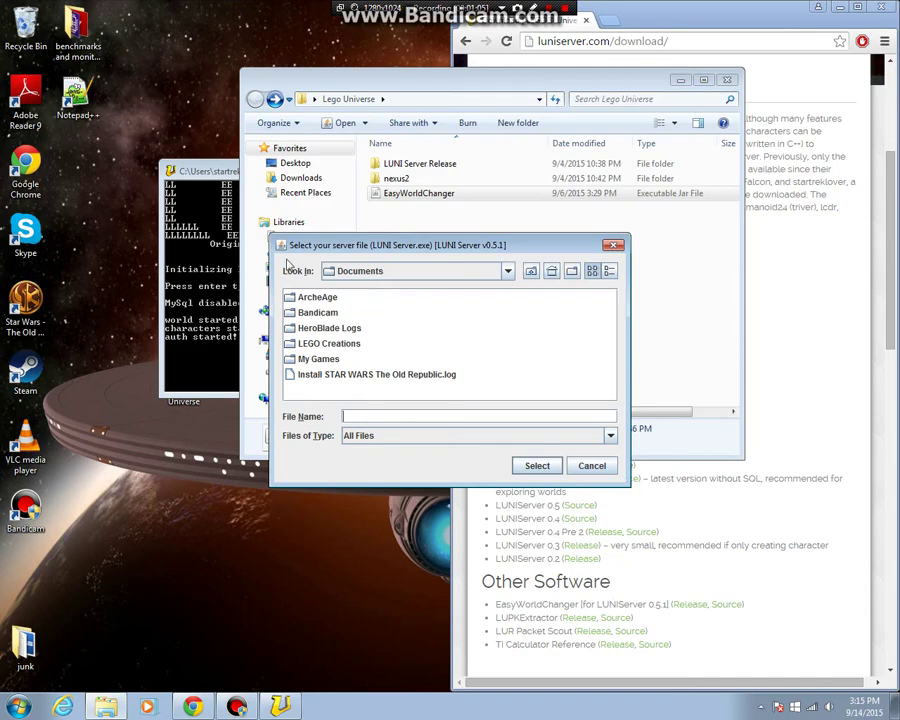
click(224, 166)
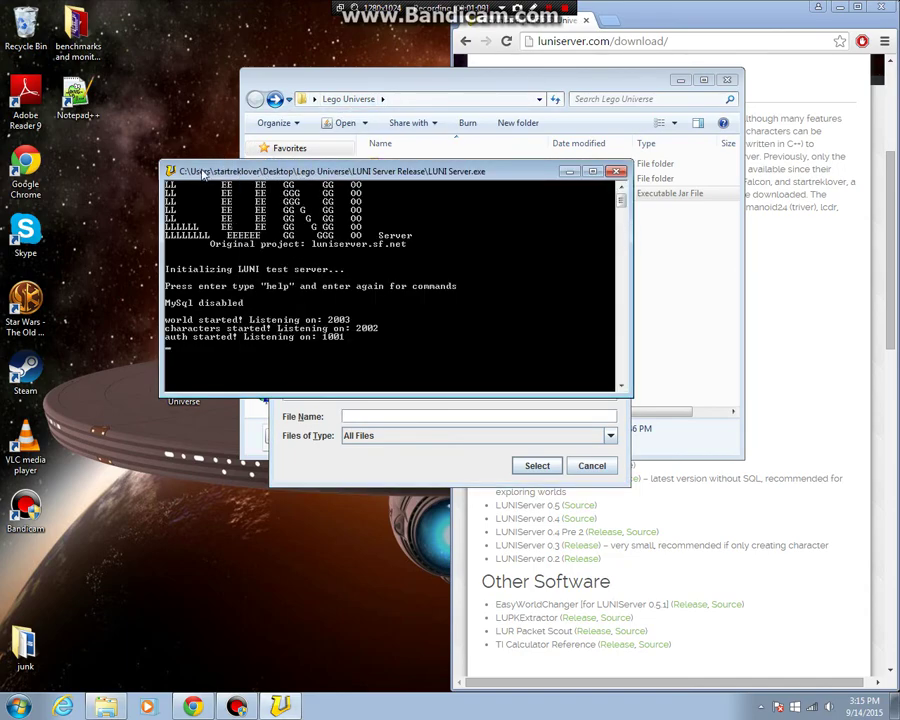
drag(359, 169, 312, 179)
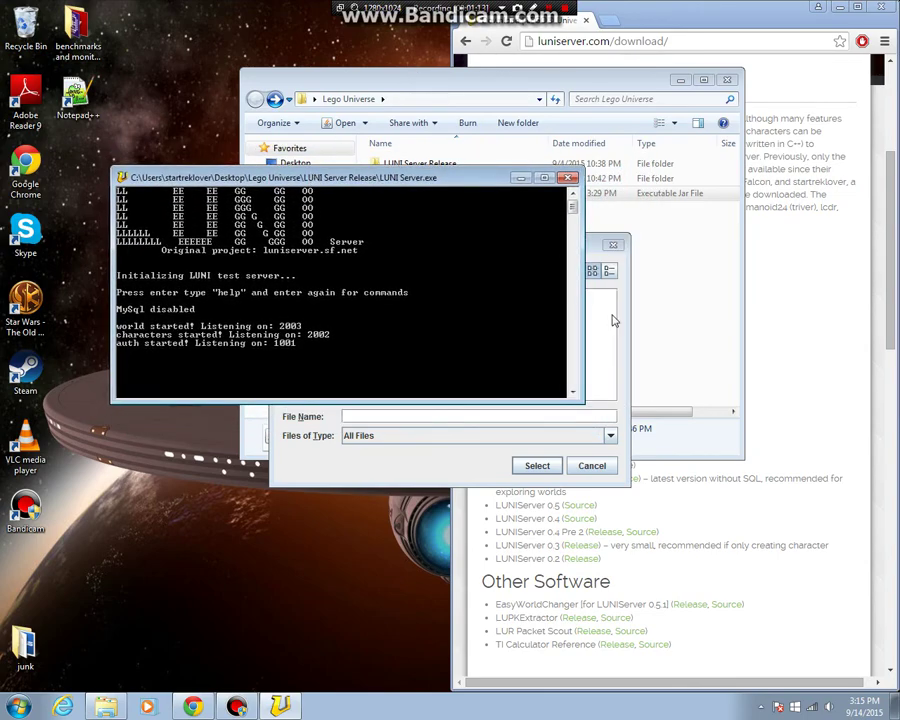
In the file chooser, browse to Lego Universe > LUNI Server Release and select LUNI Server.exe
click(608, 314)
click(396, 272)
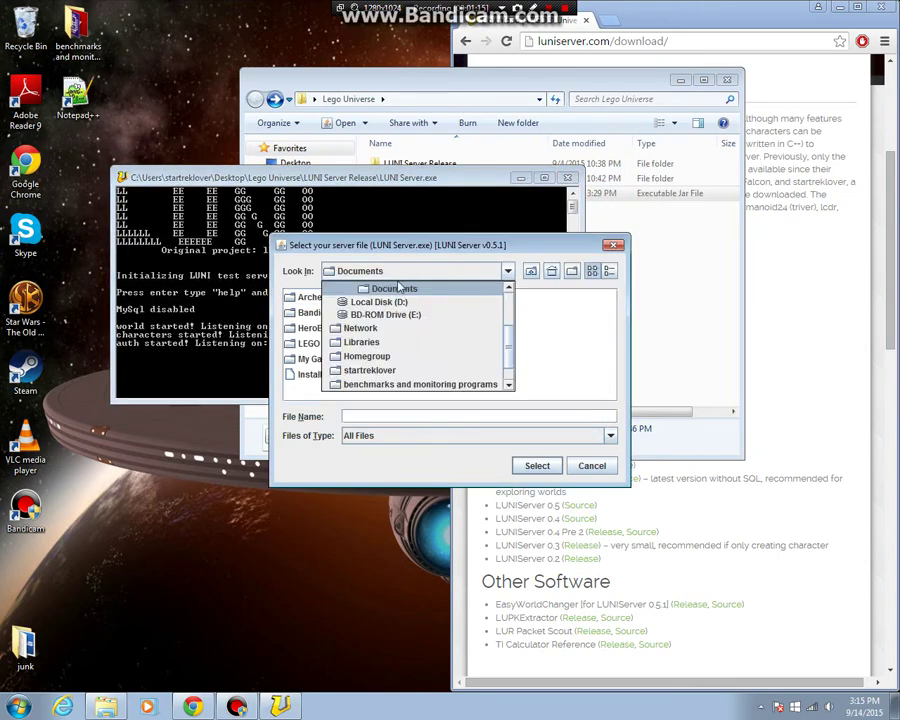
scroll(408, 330, down, 1)
scroll(410, 330, up, 3)
scroll(409, 331, down, 3)
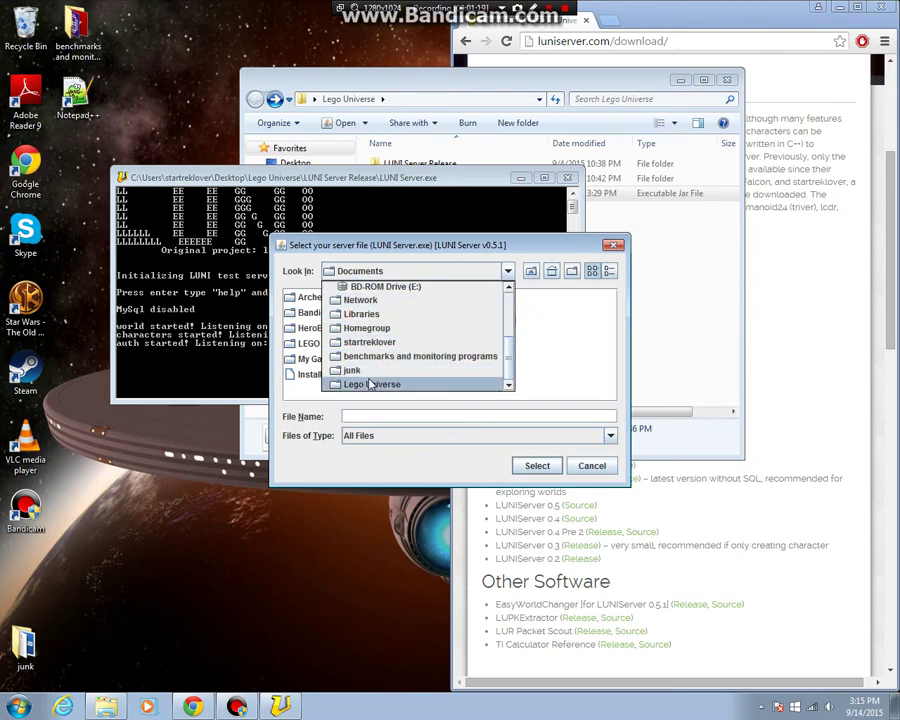
click(370, 384)
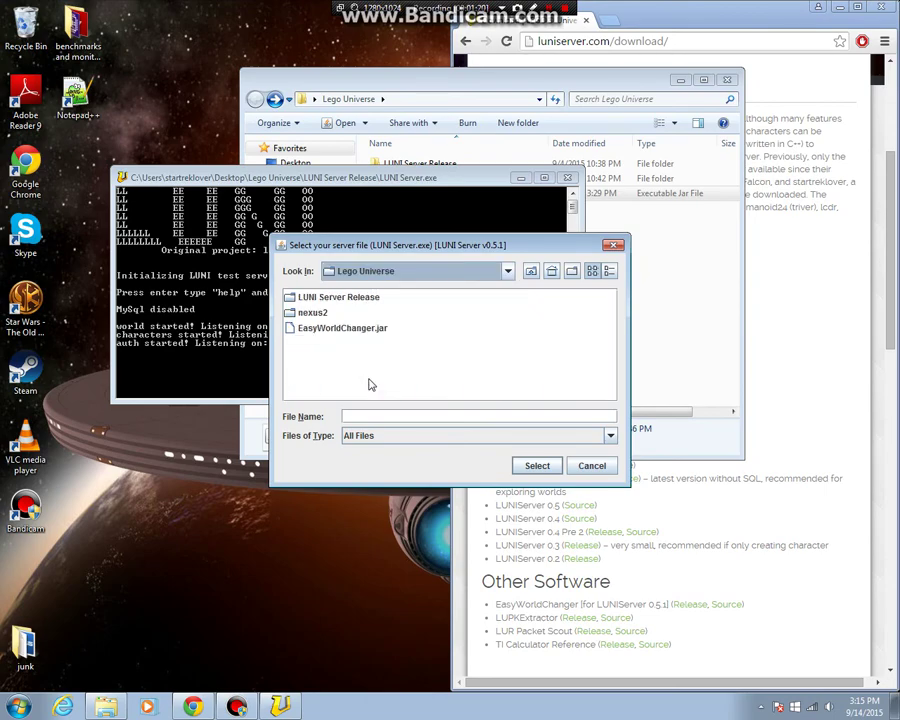
double_click(323, 298)
drag(345, 248, 294, 180)
click(288, 319)
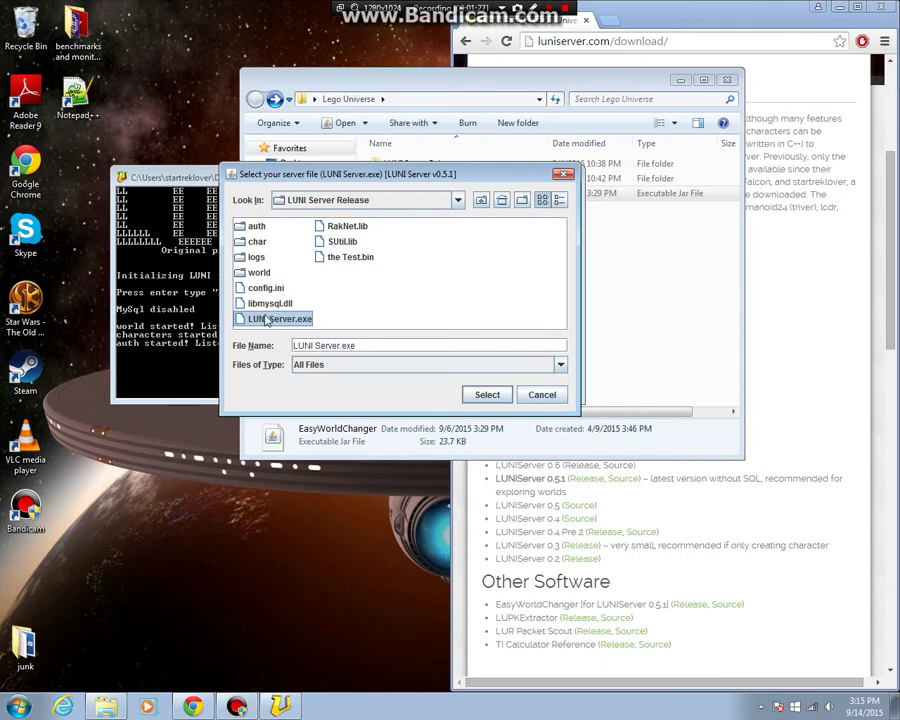
click(486, 392)
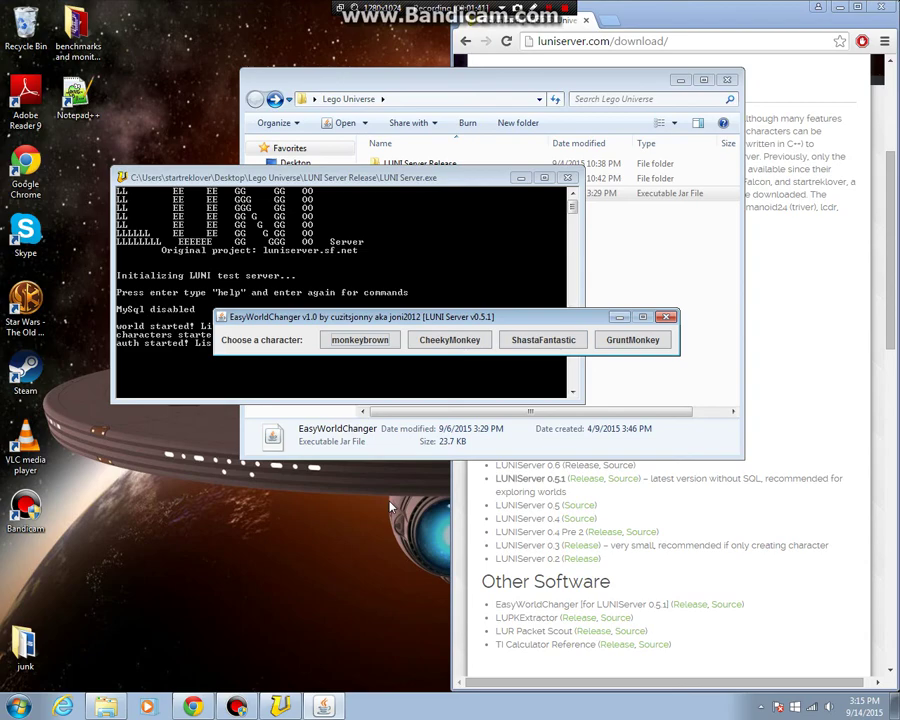
Pick ShastaFantastic as the character and choose LEGO Club as its spawn world
drag(355, 319, 325, 301)
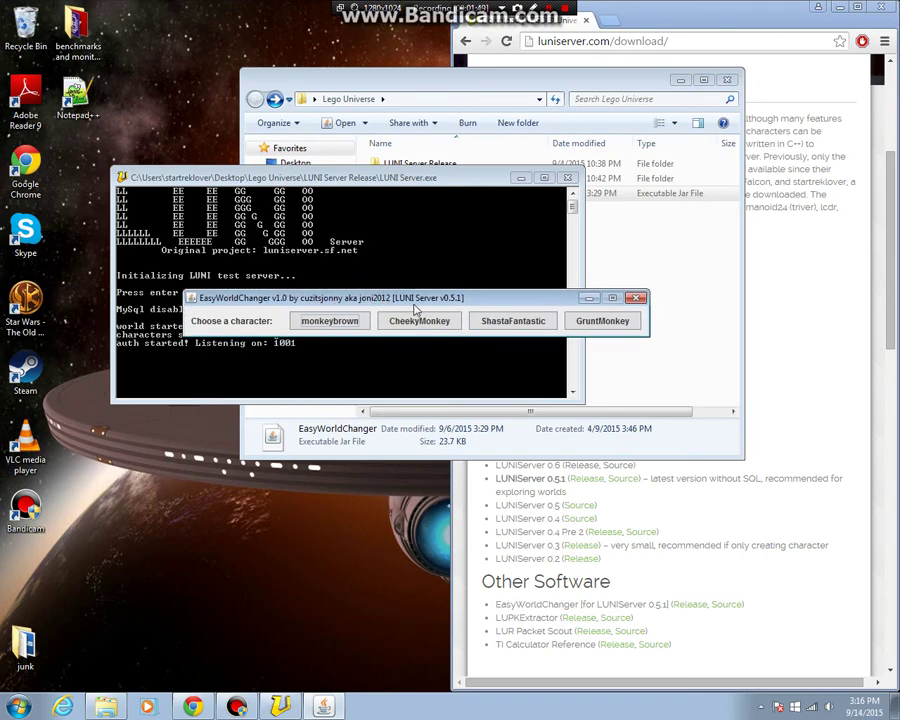
click(499, 322)
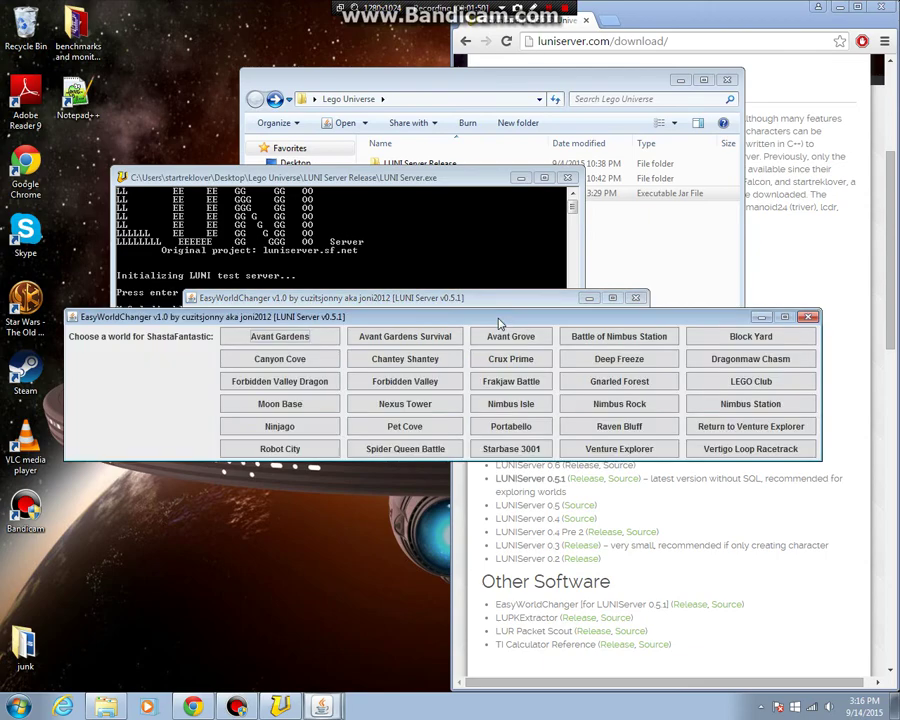
drag(474, 315, 456, 243)
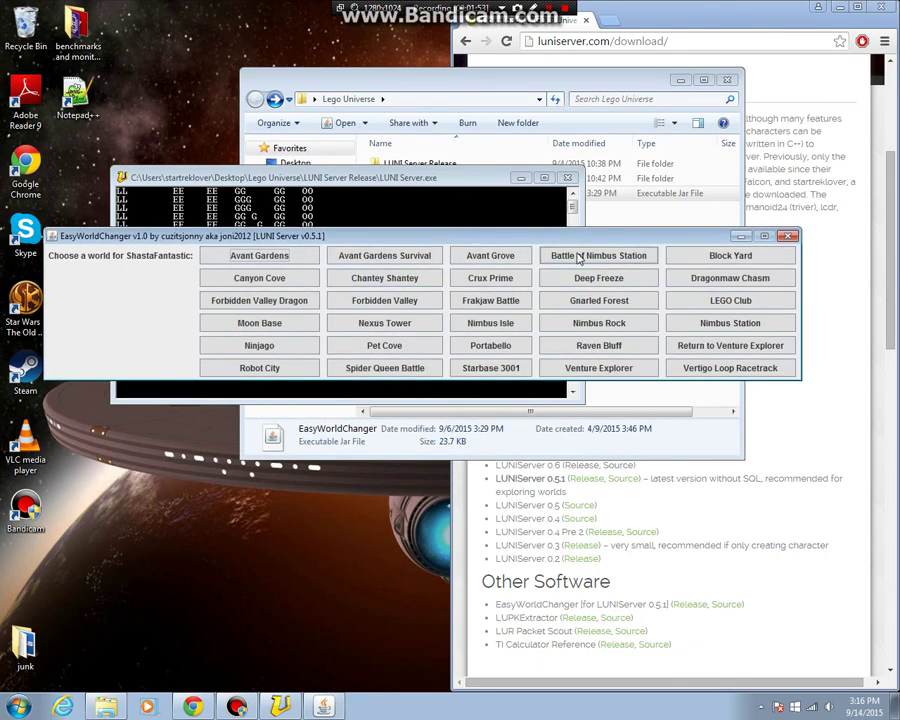
click(690, 304)
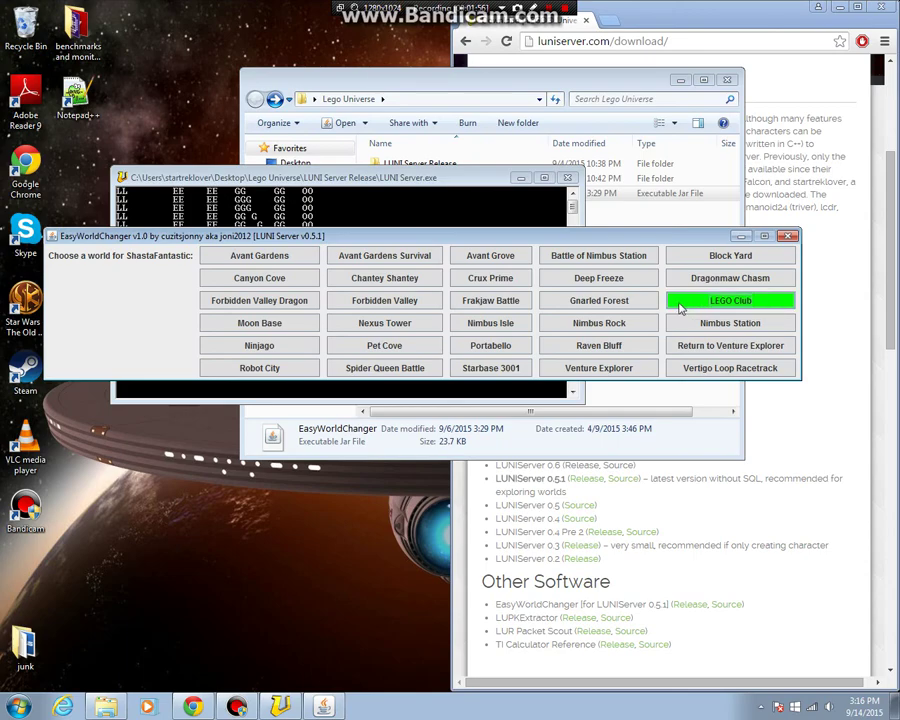
Open the nexus2 > client folder in Explorer, briefly checking the world changer window
click(437, 80)
double_click(399, 178)
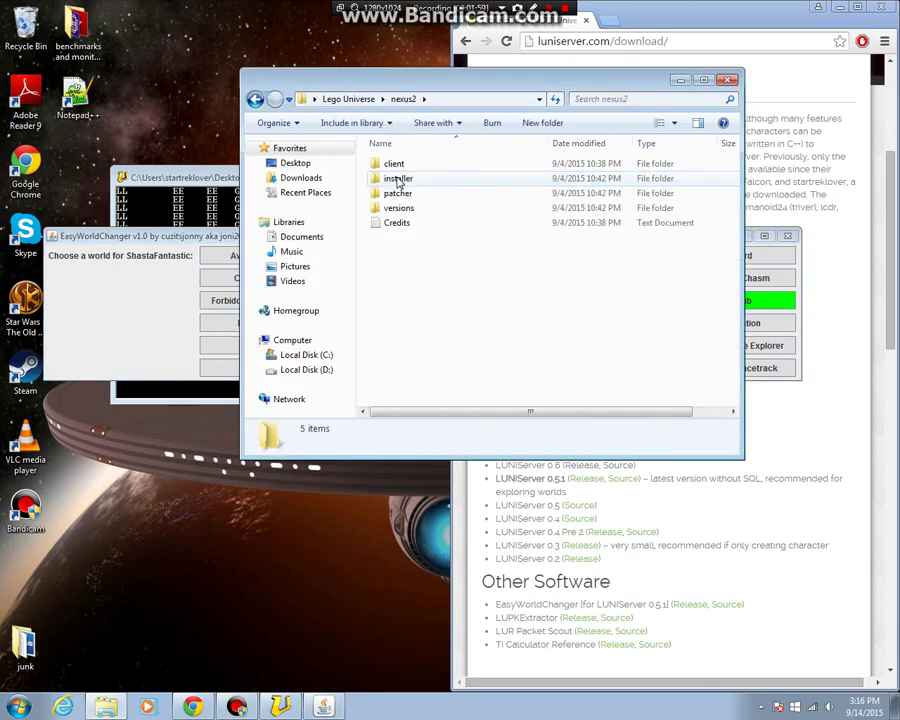
double_click(403, 165)
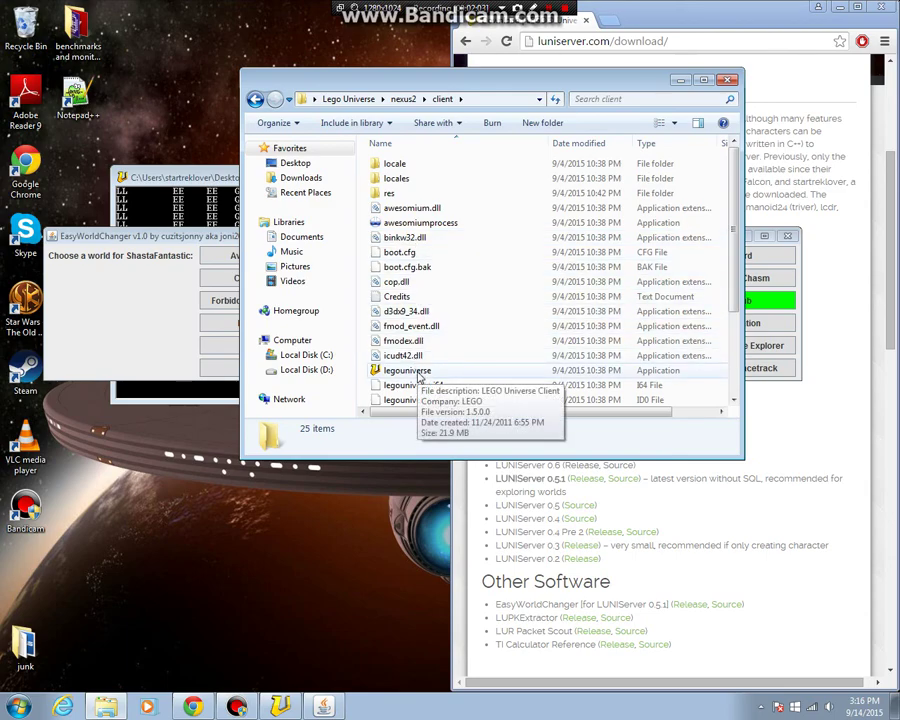
click(236, 322)
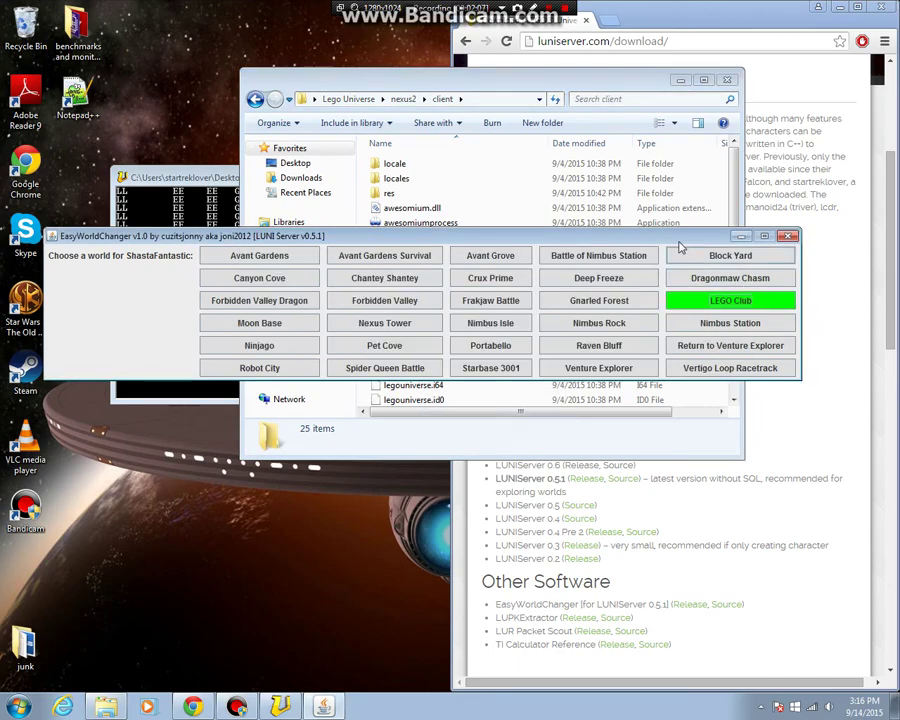
click(512, 84)
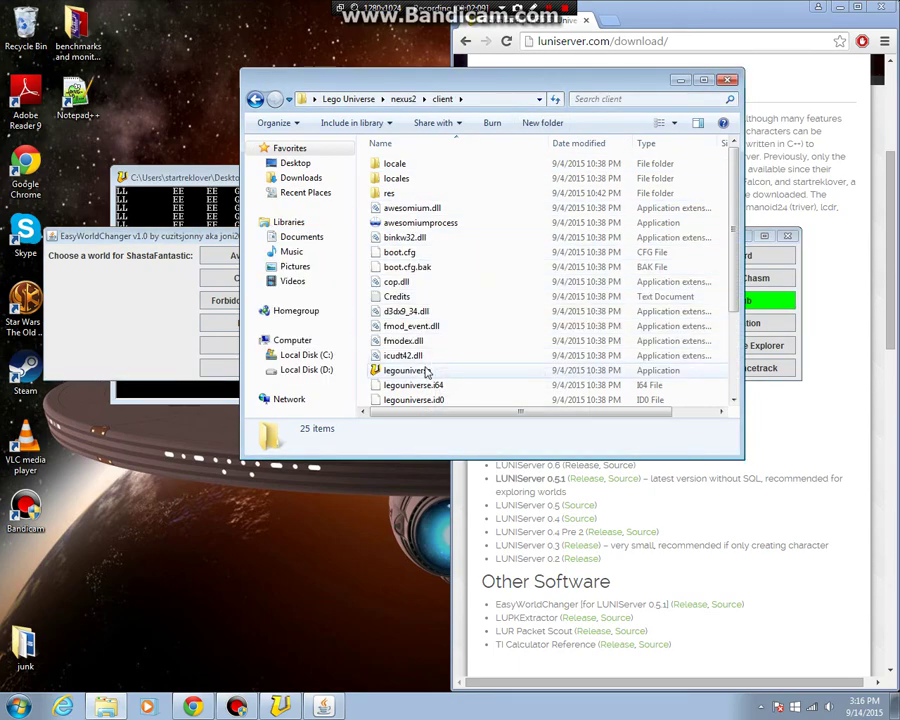
Launch legouniverse, enter the username, and play as the crowned purple-robed character
double_click(428, 373)
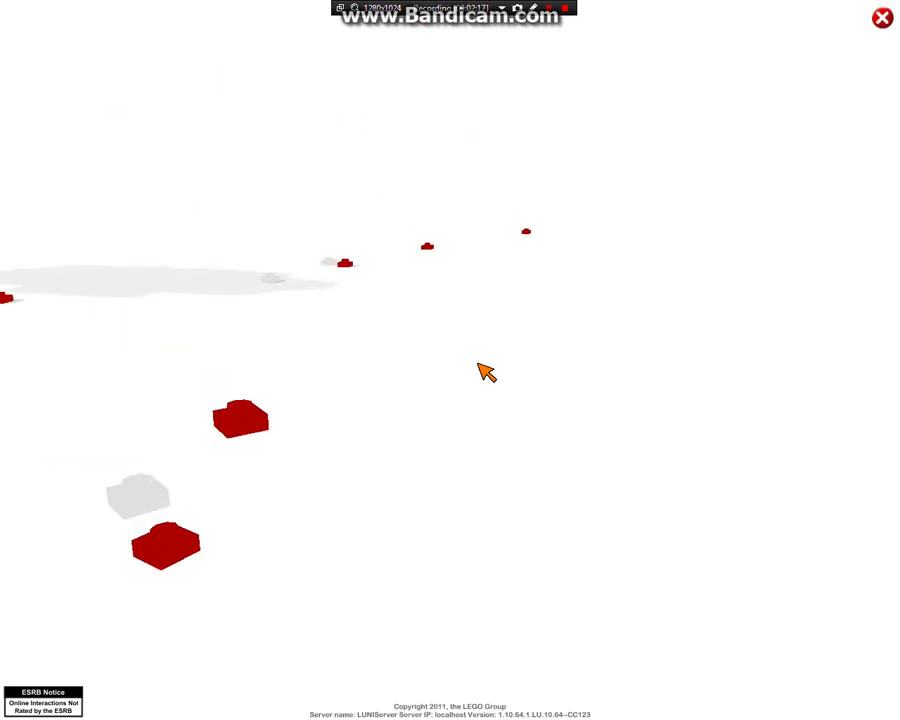
text(123)
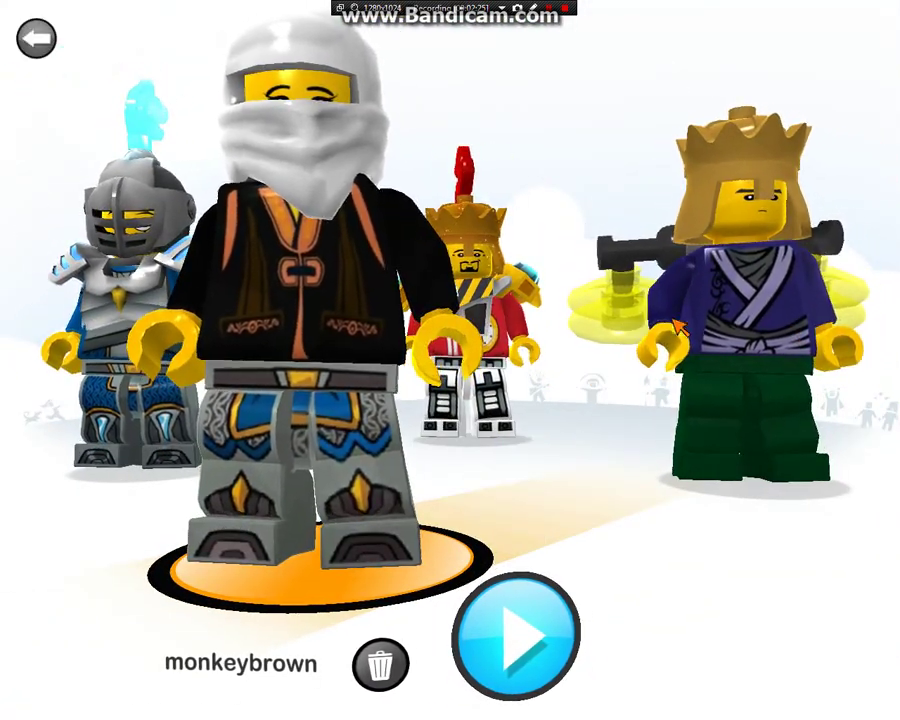
click(678, 328)
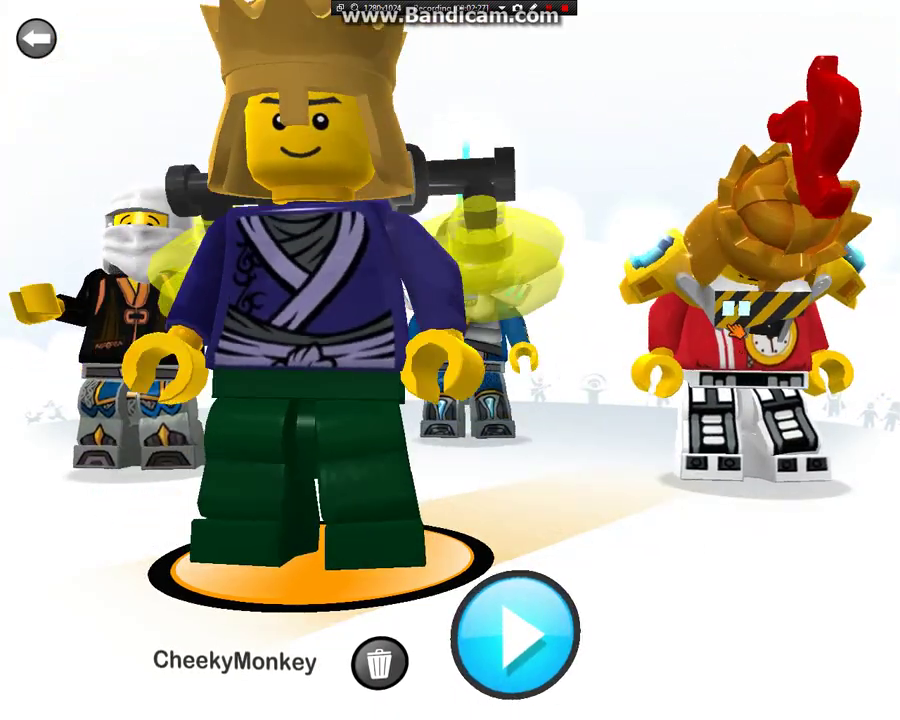
click(735, 330)
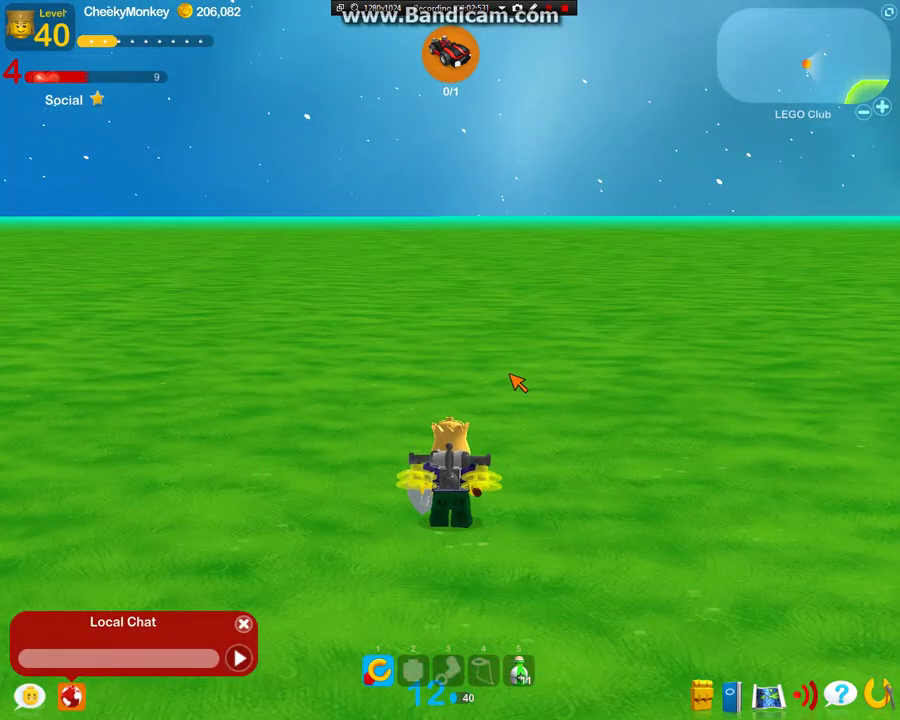
Run the character around the LEGO Club field and perform an attack
key(a)
key(d)
key(s)
key(w)
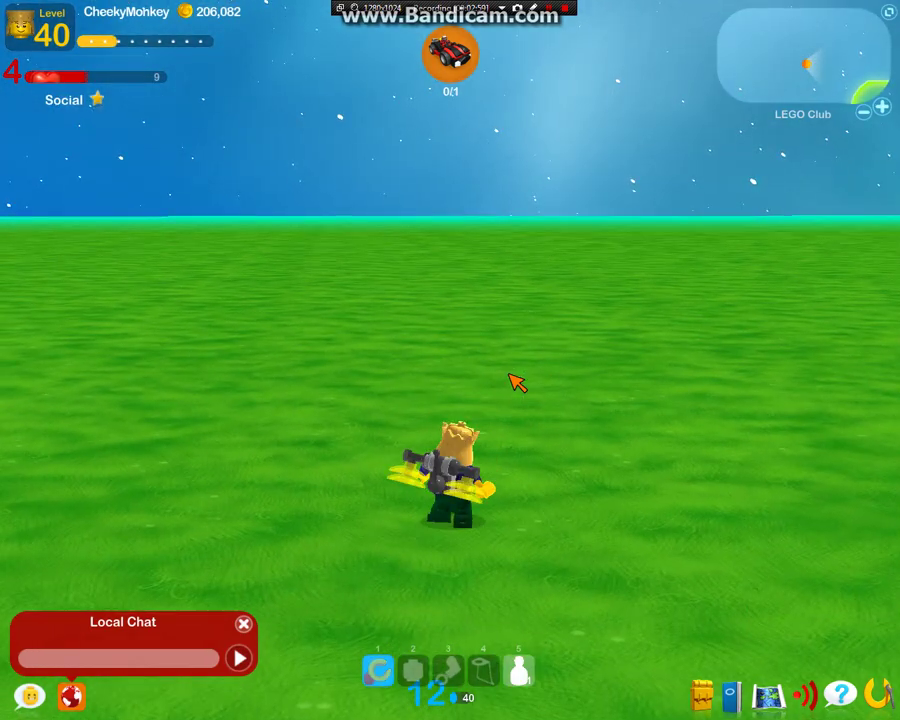
click(509, 375)
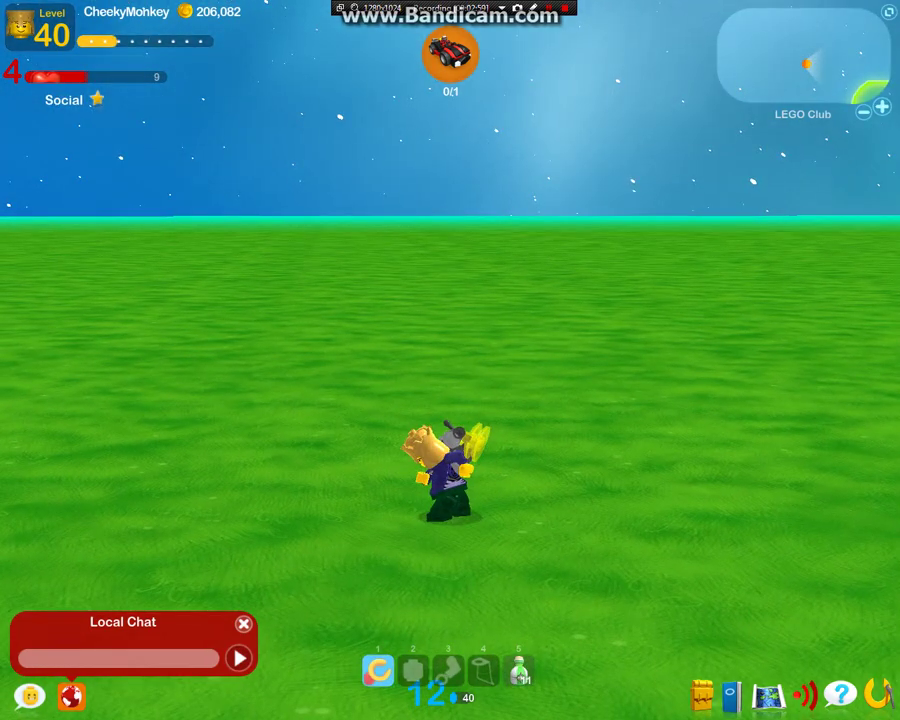
From Task Manager, switch to EasyWorldChanger, choose Avant Gardens, and return to the game
key(ctrl+shift+Escape)
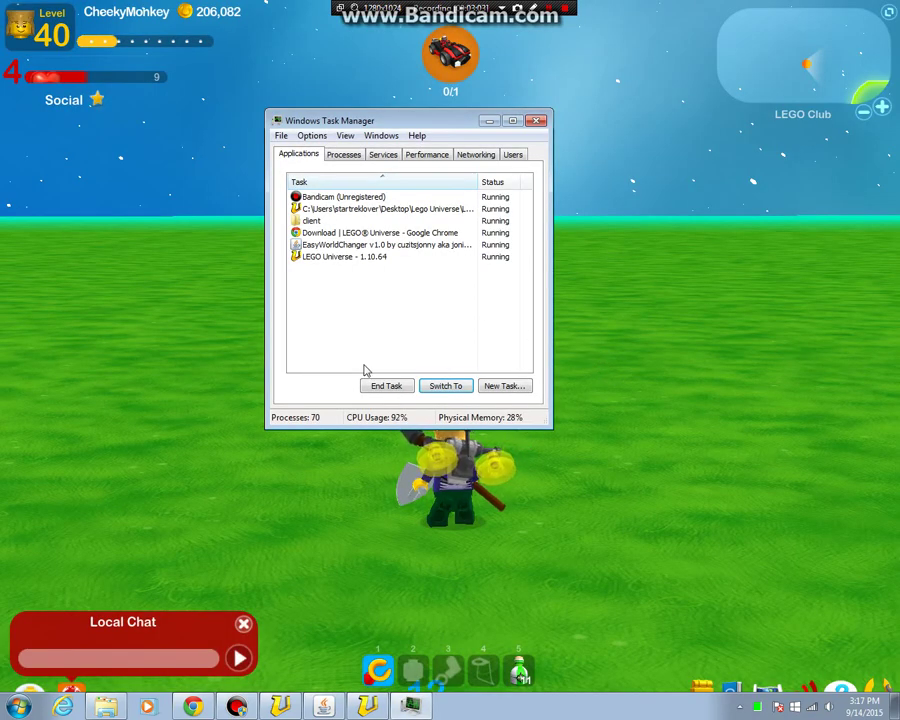
click(323, 706)
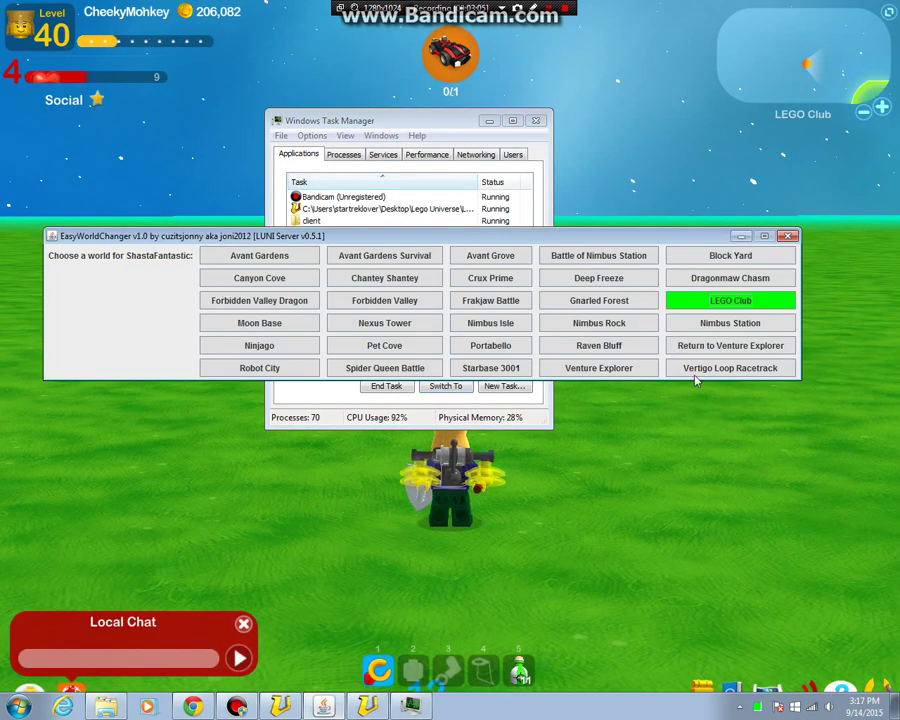
click(259, 255)
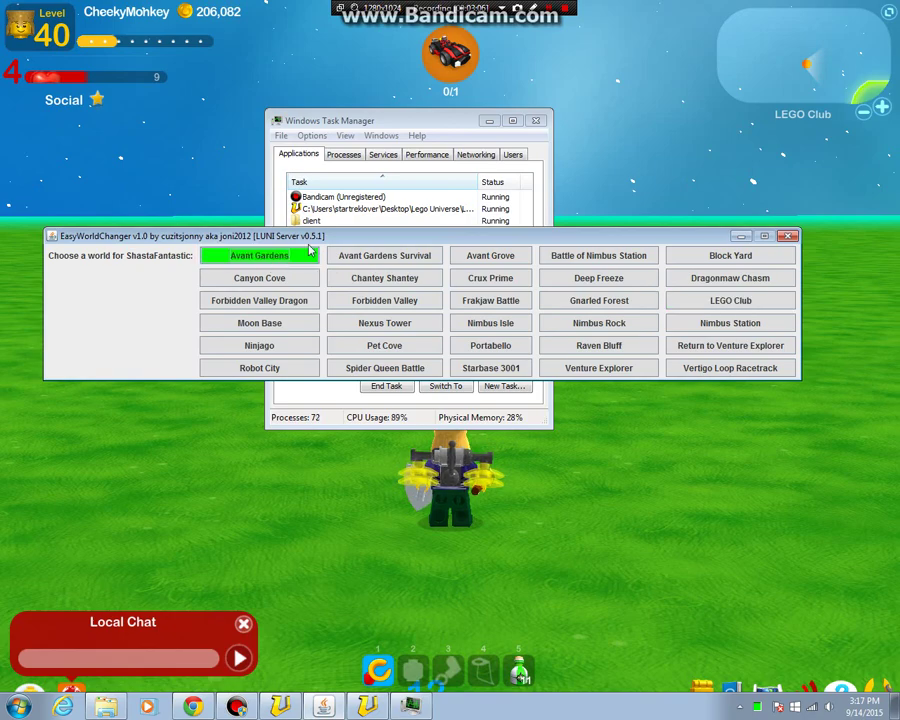
click(683, 171)
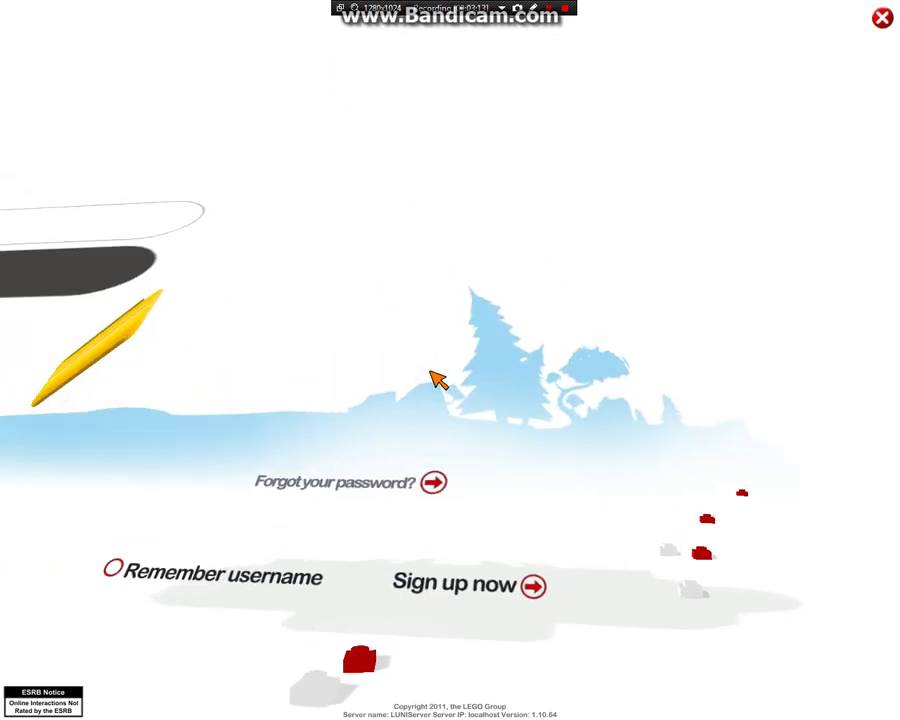
Sign back in with the username and account password, then cycle through the character lineup
text(123)
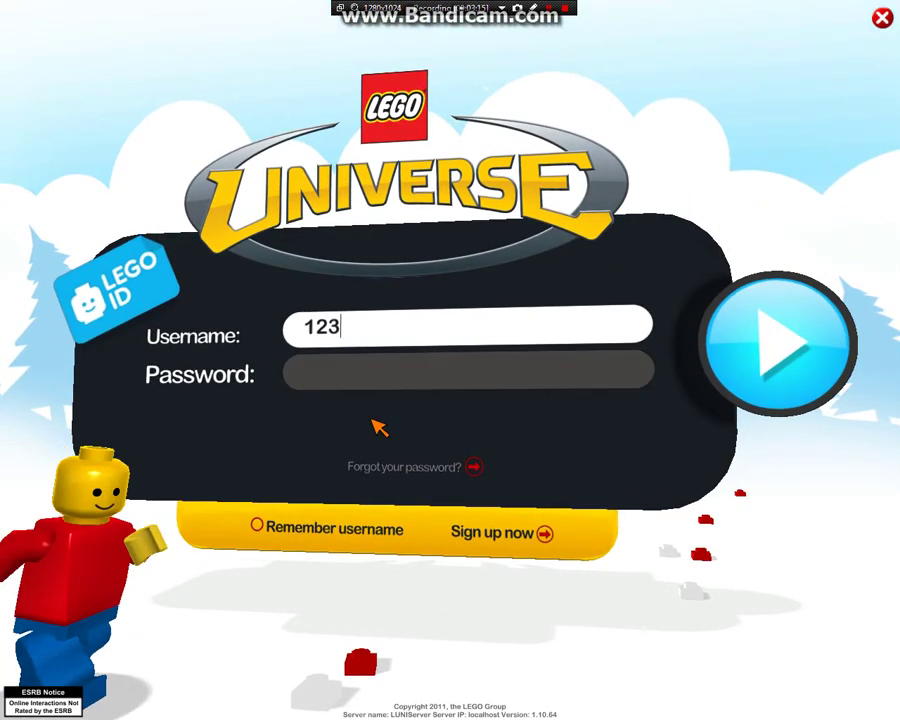
click(410, 372)
text(***)
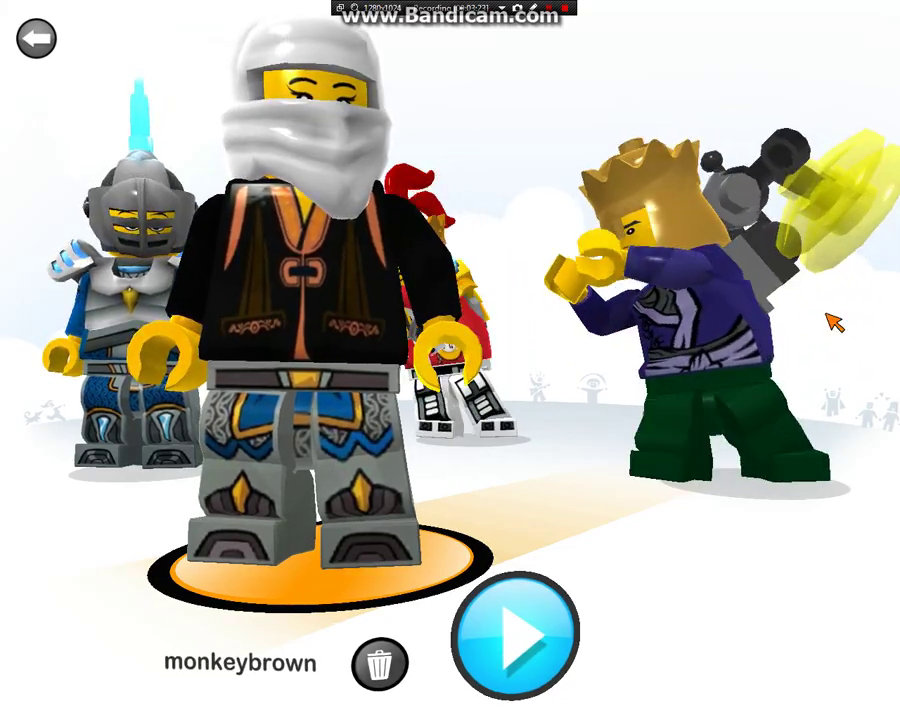
click(767, 325)
click(767, 325)
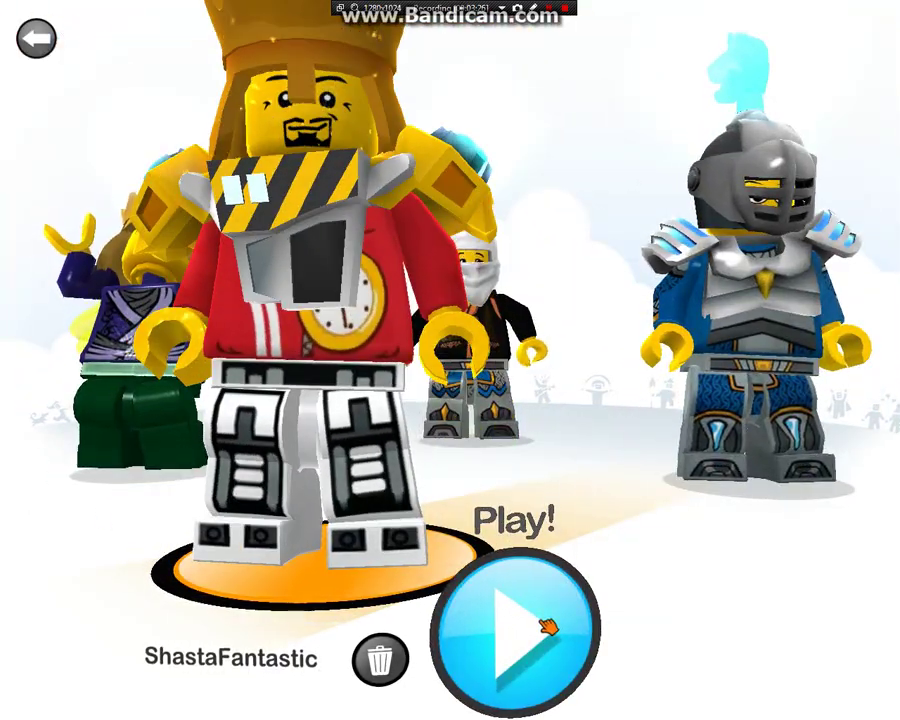
Enter Avant Gardens and jetpack forward onto the giant statue's green head
click(540, 624)
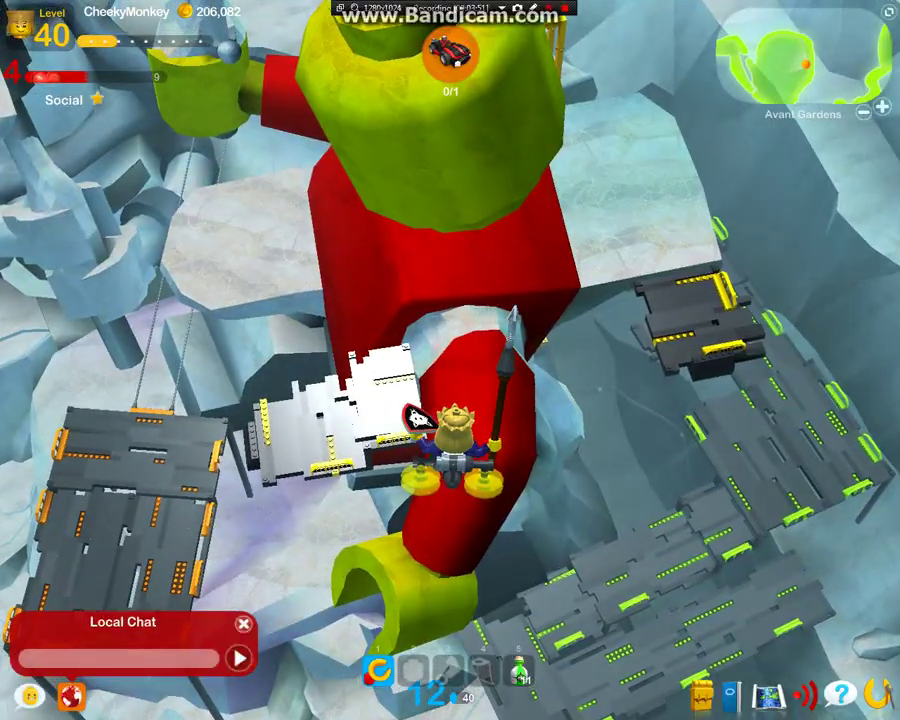
key(space)
key(w)
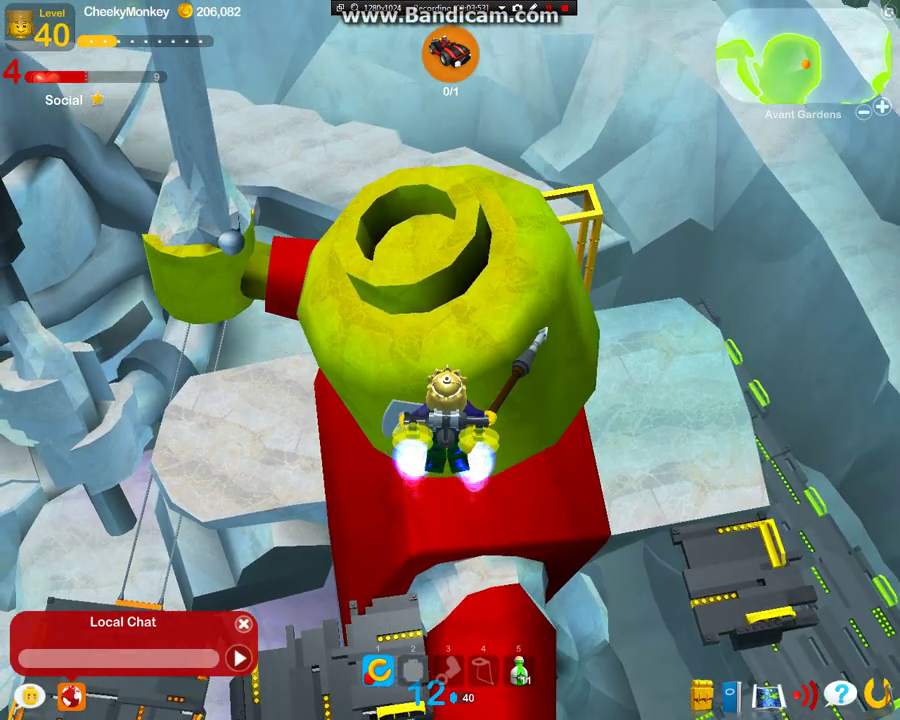
key(w)
Drop into the spiral on the green head, then jetpack over the ice statue onto the rock ledge
key(space)
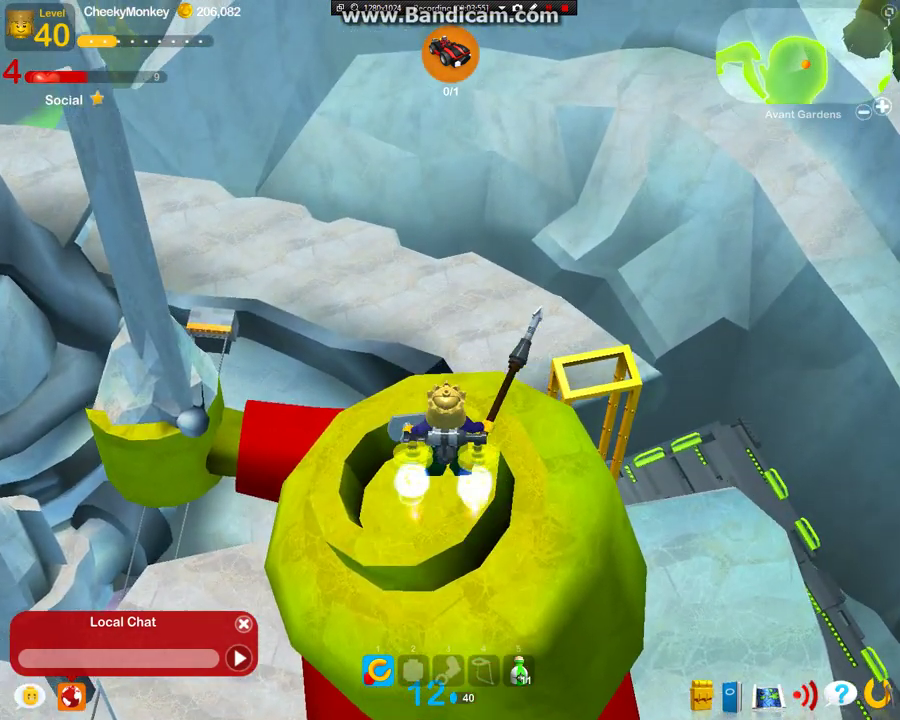
key(s)
key(d)
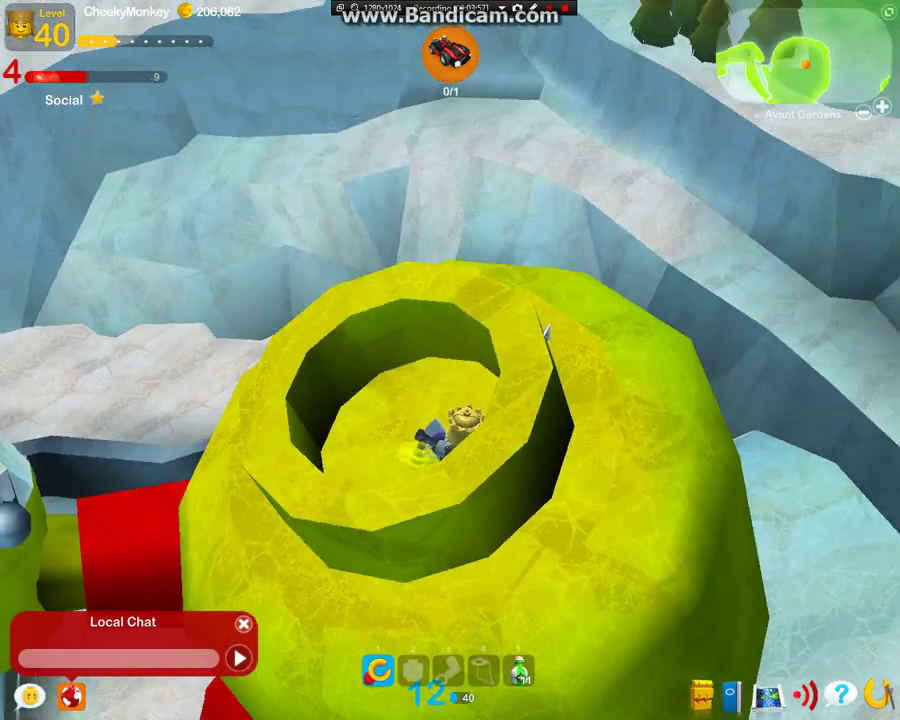
key(w)
key(a)
key(space)
key(w)
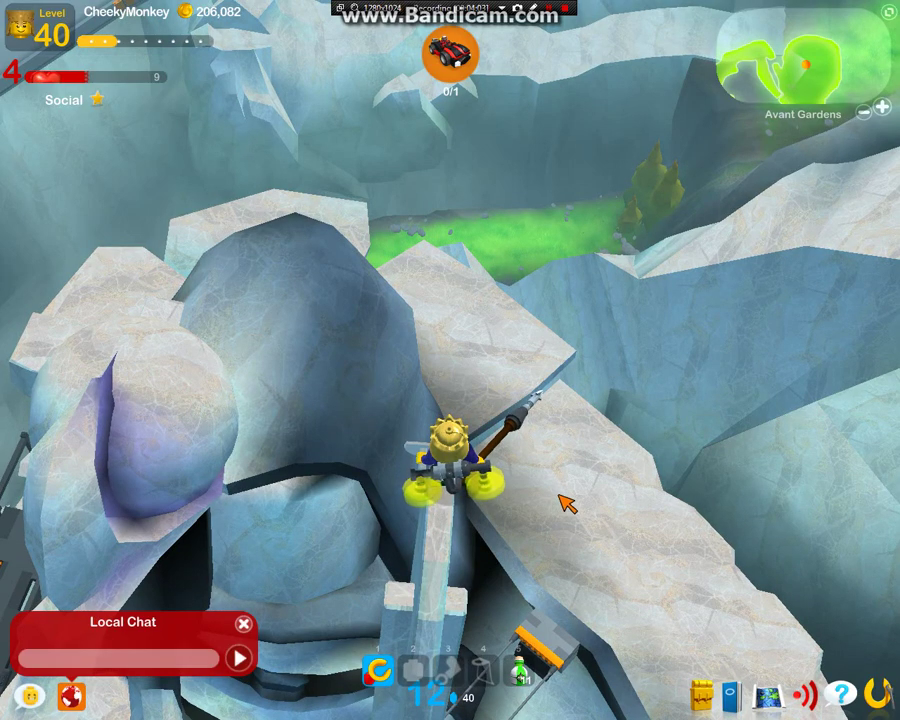
key(a)
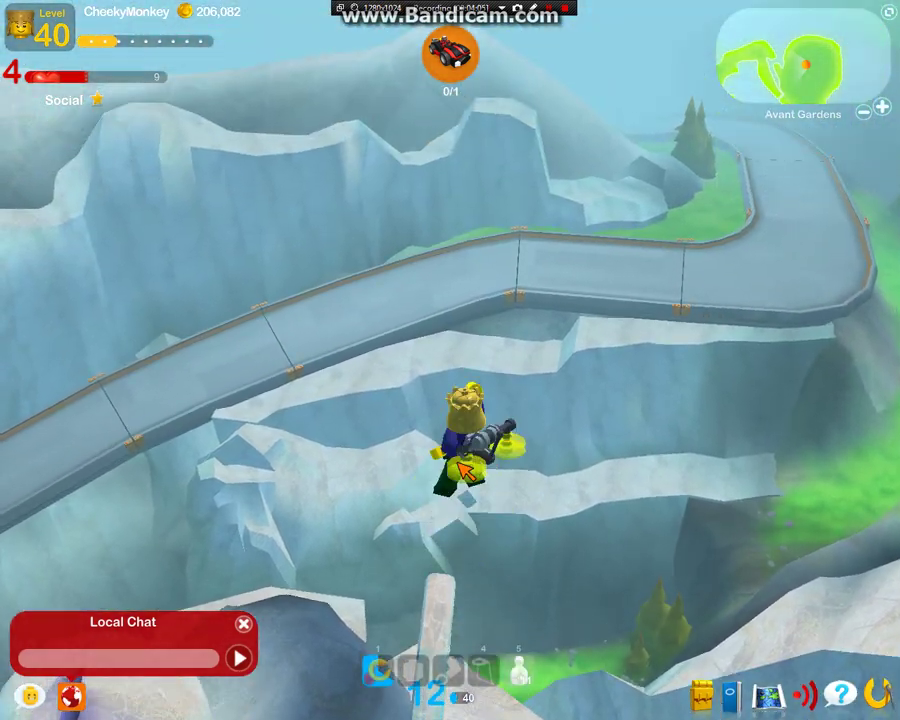